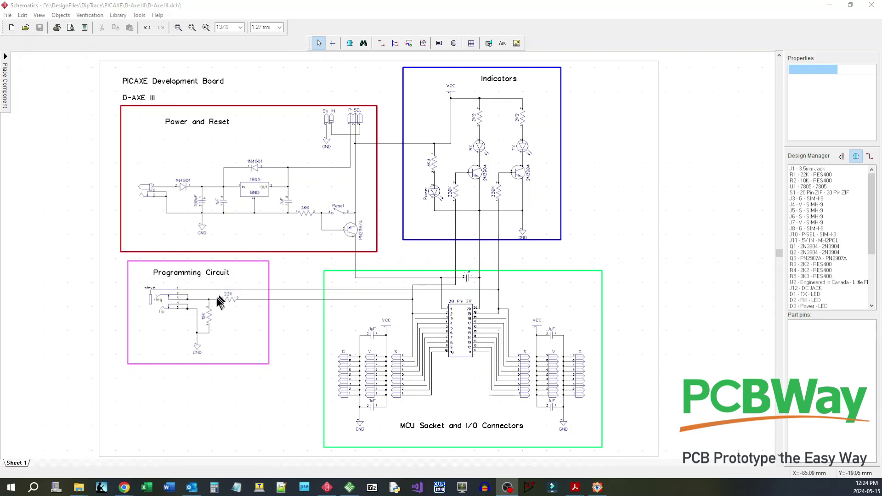
# Examine the Programming Circuit and the MCU Socket and I/O Connectors blocks of the schematic, selecting each block's frame.
pyautogui.click(269, 279)
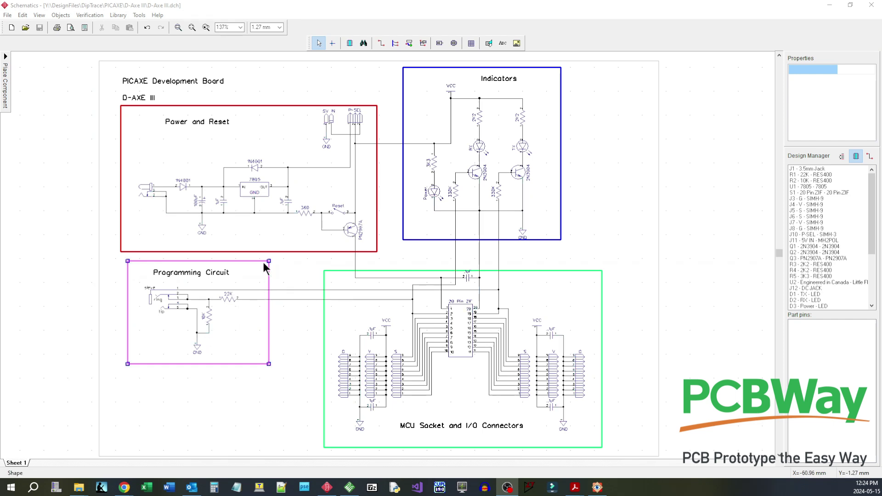
pyautogui.click(238, 360)
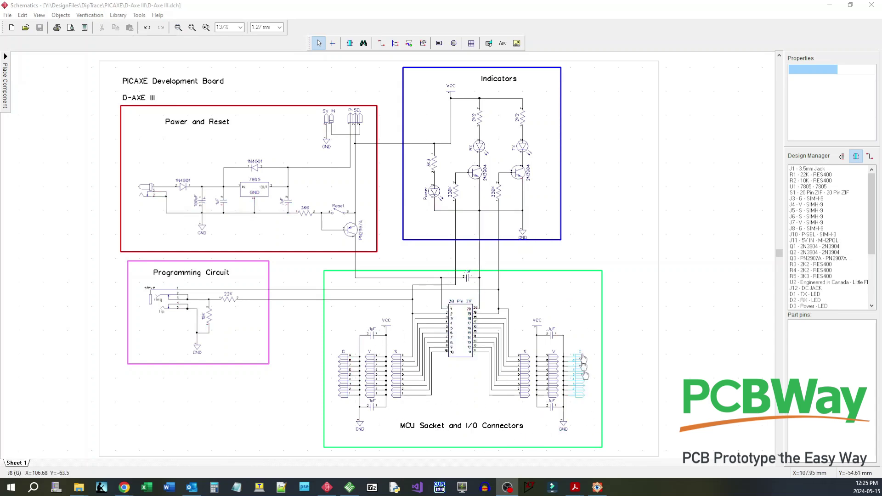
pyautogui.click(603, 421)
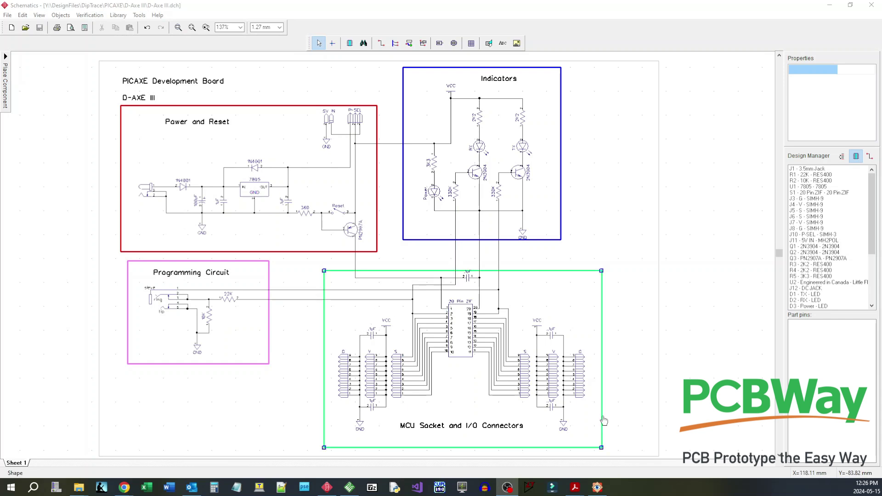
pyautogui.click(686, 425)
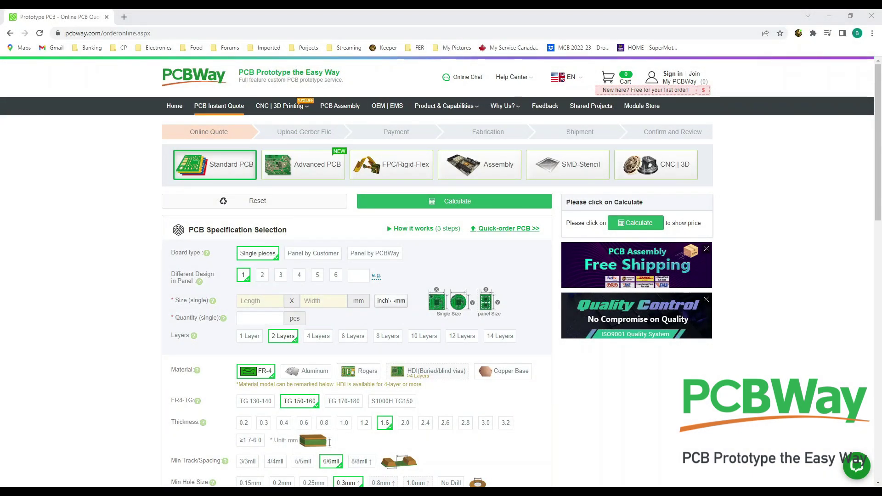
# On the PCBWay site, open the quick-order PCB form, upload Gerbers.zip and review the detected board specifications.
pyautogui.click(509, 229)
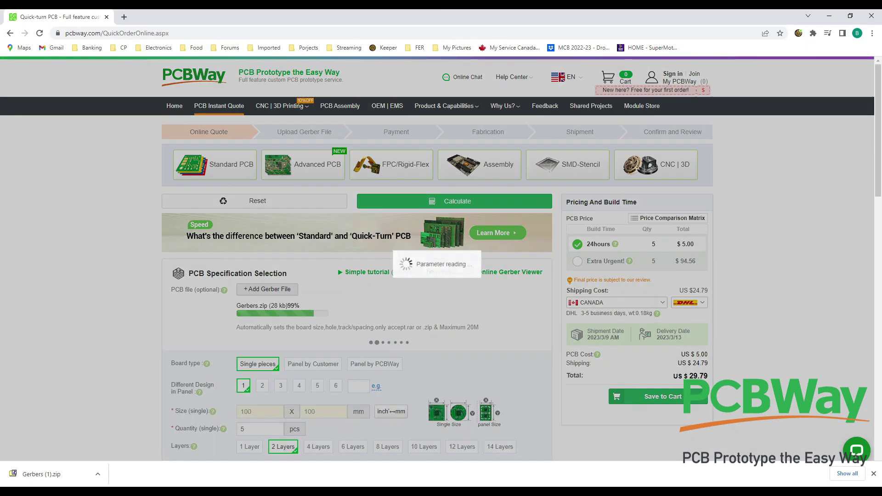
pyautogui.scroll(-2, 324, 227)
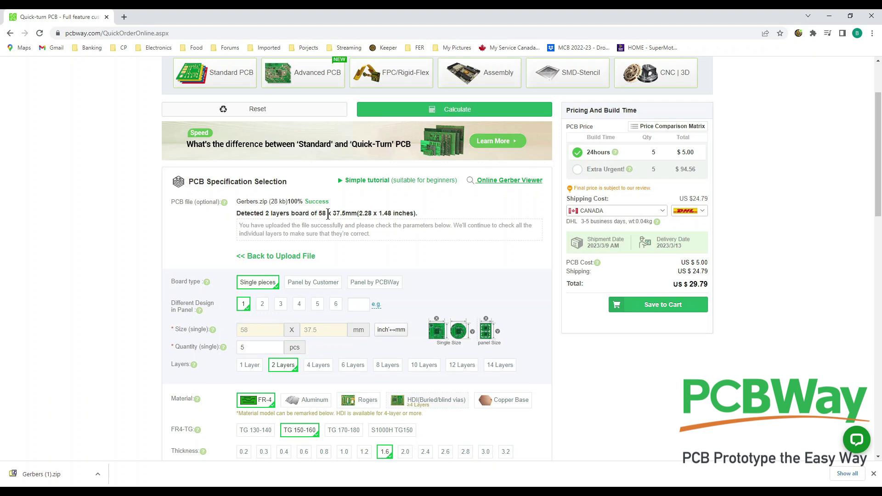
pyautogui.scroll(-1, 389, 241)
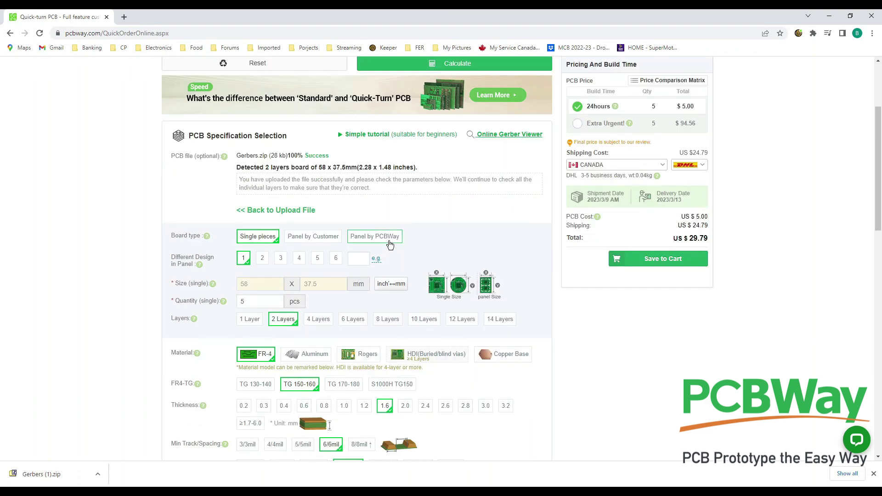
pyautogui.scroll(-2, 390, 243)
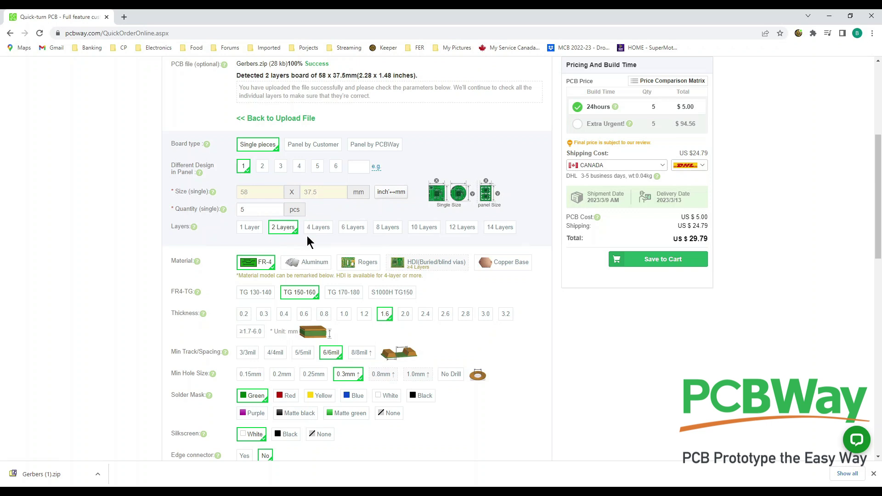
# Compare pricing with 4 layers and with a board thickness of 2.4, restoring 2 layers and 1.6.
pyautogui.click(323, 232)
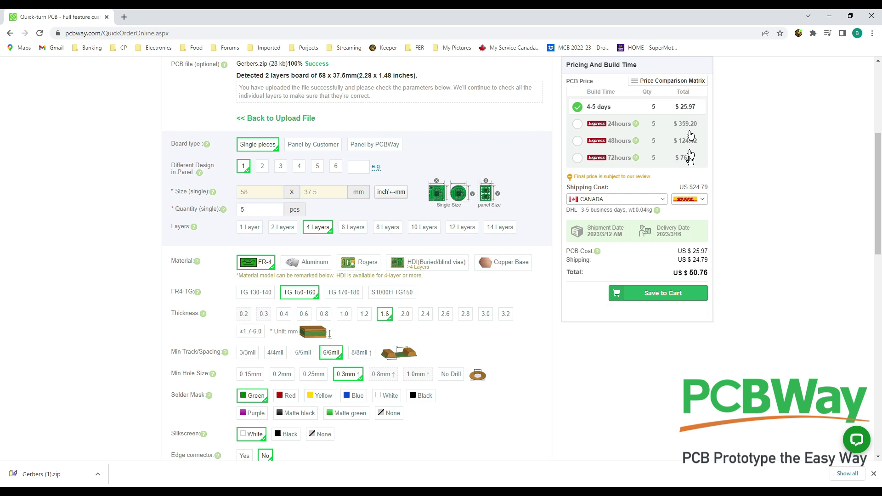
pyautogui.click(283, 227)
pyautogui.scroll(-1, 276, 227)
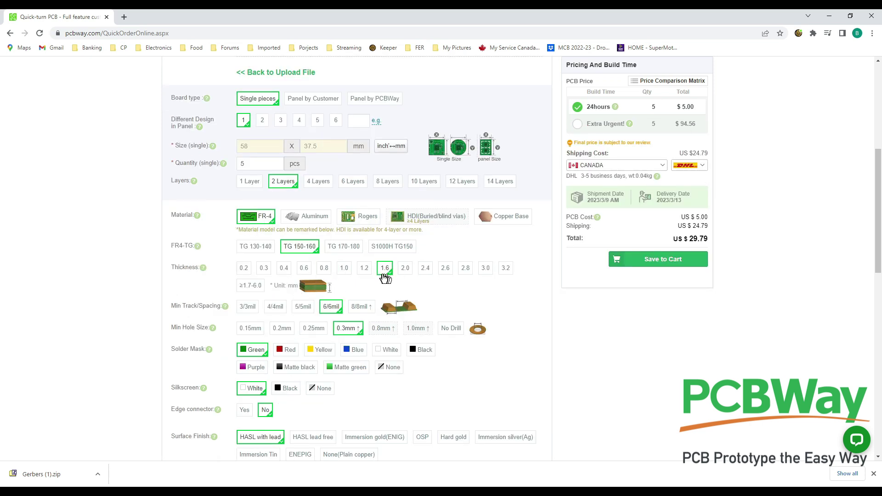
pyautogui.click(344, 269)
pyautogui.click(423, 274)
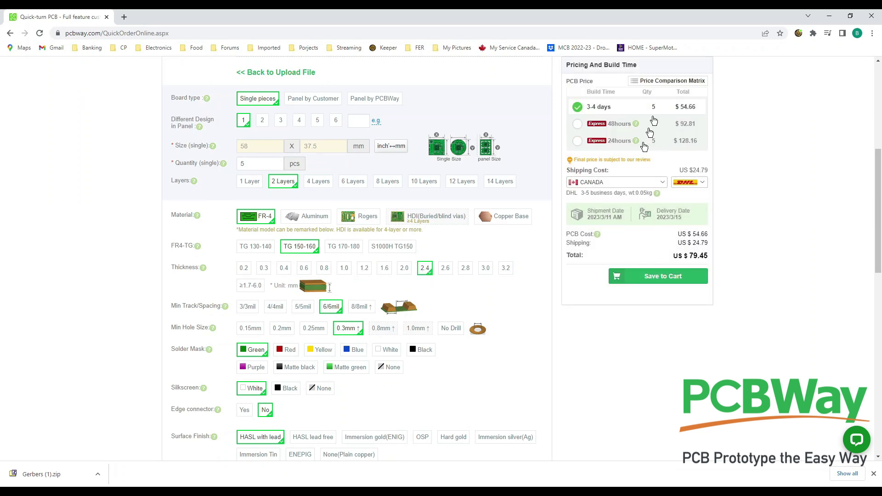
pyautogui.click(390, 269)
# Compare pricing with 8/8mil track spacing and a 0.15mm minimum hole size, restoring 6/6mil and 0.3mm.
pyautogui.scroll(-2, 388, 184)
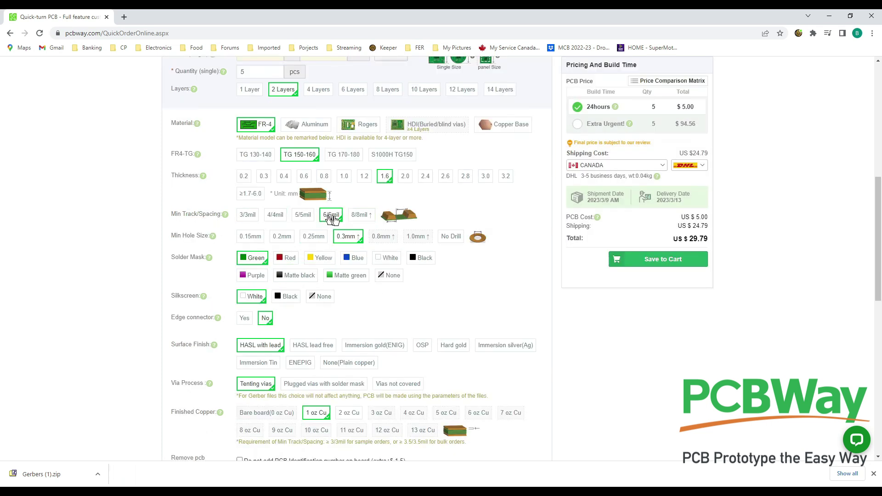
pyautogui.scroll(1, 335, 219)
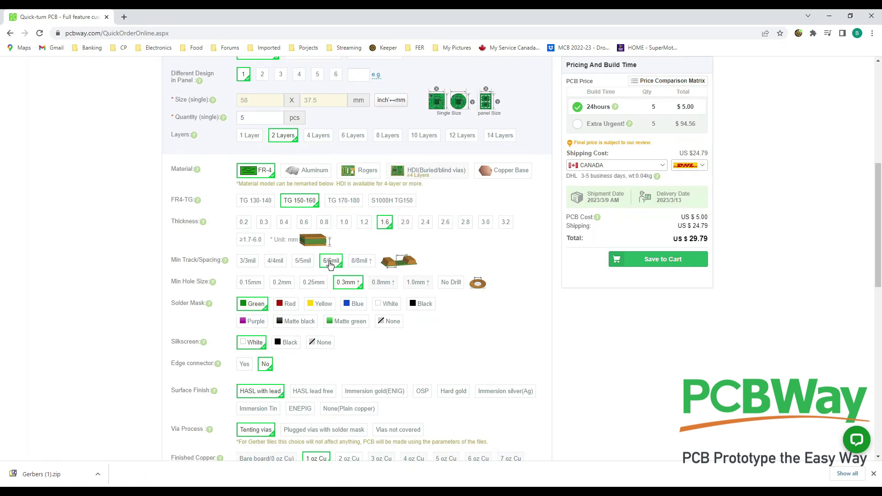
pyautogui.click(363, 262)
pyautogui.click(330, 261)
pyautogui.click(251, 284)
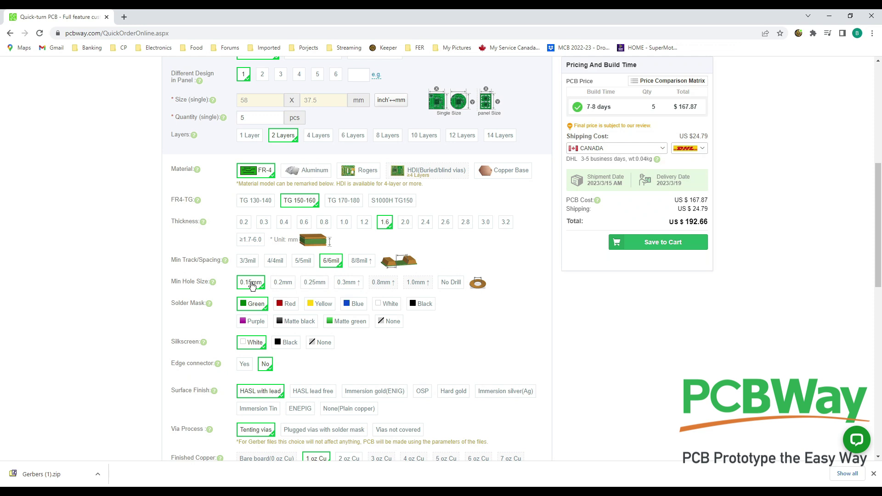
pyautogui.click(355, 284)
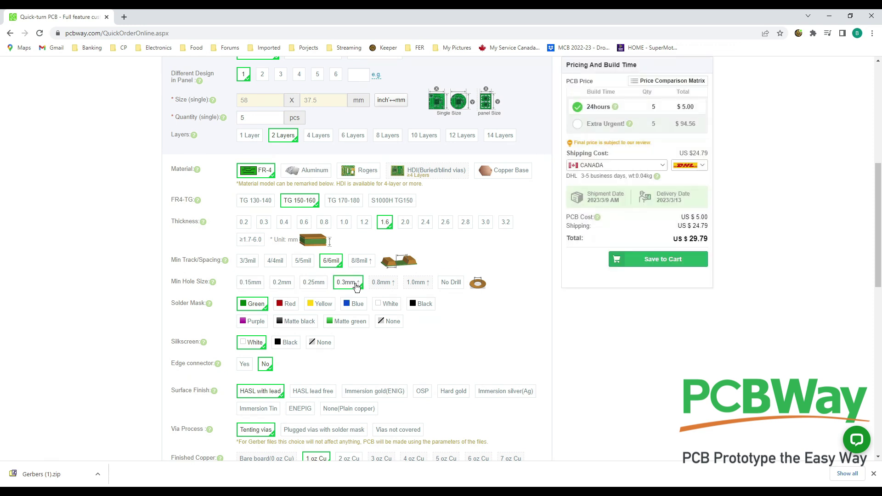
# Set the solder mask colour to Red and check the updated pricing and build time.
pyautogui.scroll(-1, 356, 286)
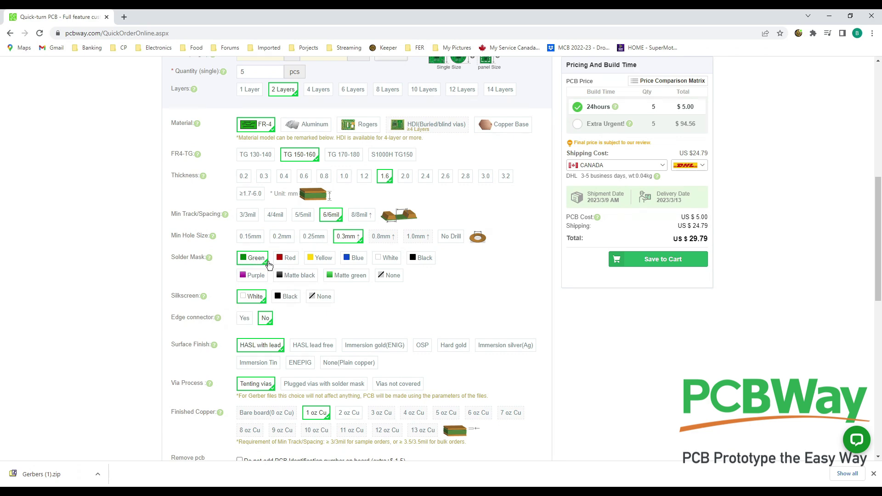
pyautogui.click(286, 258)
pyautogui.scroll(-1, 286, 258)
pyautogui.scroll(2, 385, 232)
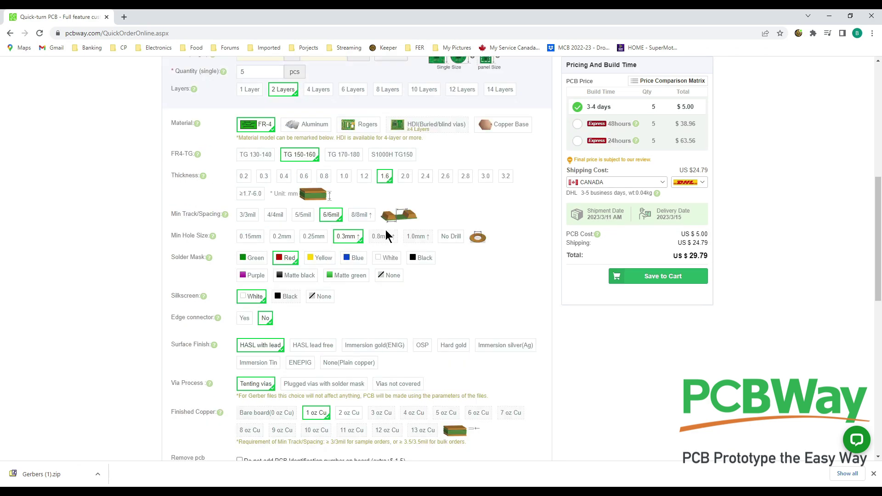
pyautogui.scroll(3, 386, 232)
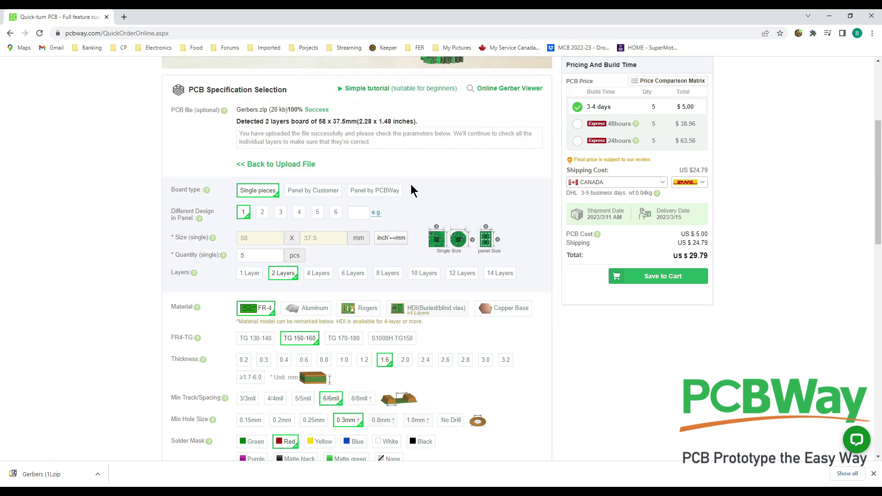
# Compare pricing with the Immersion gold(ENIG) surface finish, restoring HASL with lead, and review the remaining board options.
pyautogui.scroll(-5, 411, 186)
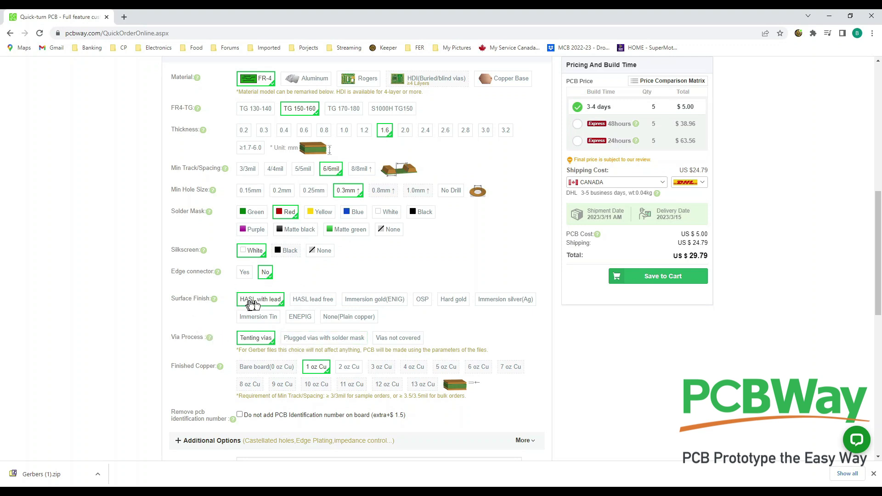
pyautogui.click(374, 299)
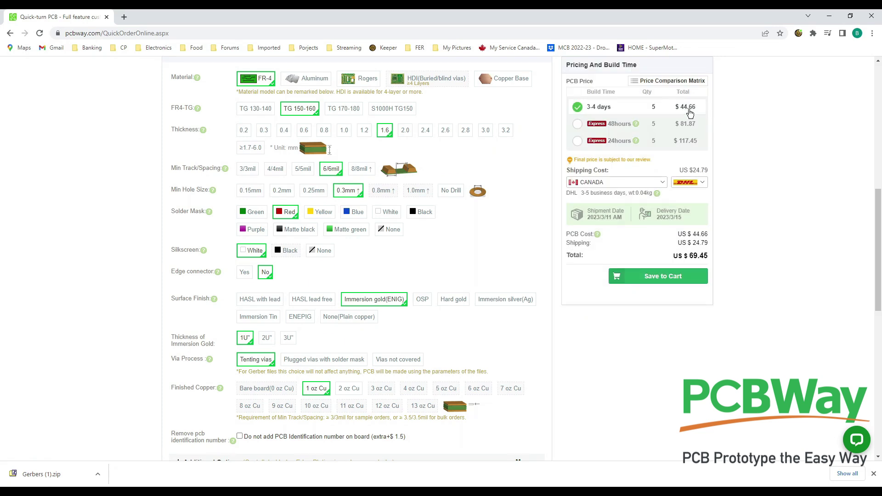
pyautogui.click(260, 299)
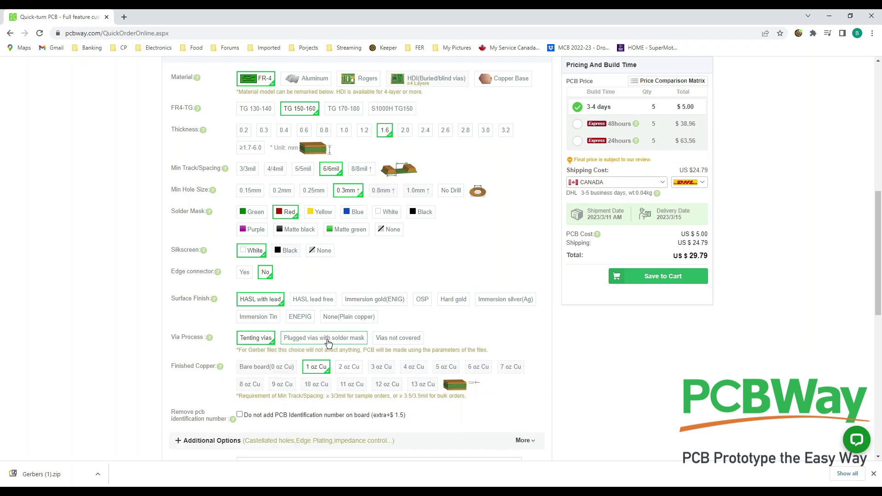
pyautogui.scroll(-1, 394, 340)
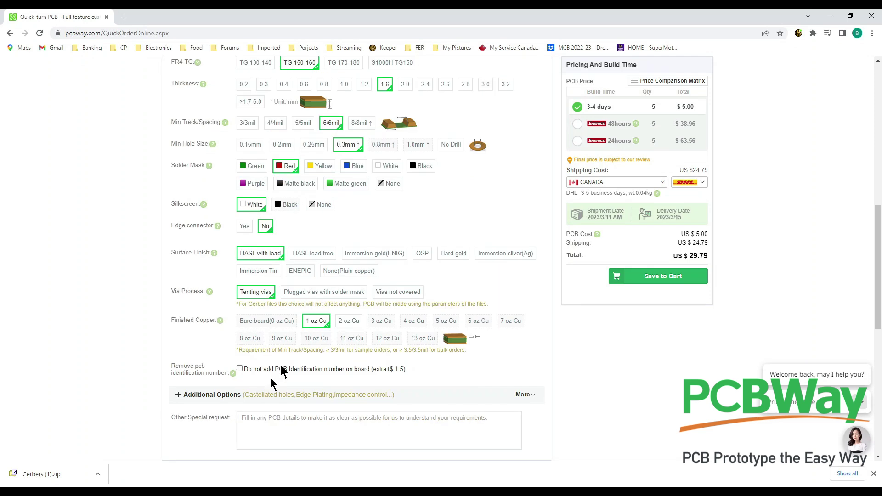
# Apply E-packet as the shipping method to Canada and save the board order to the cart.
pyautogui.click(316, 327)
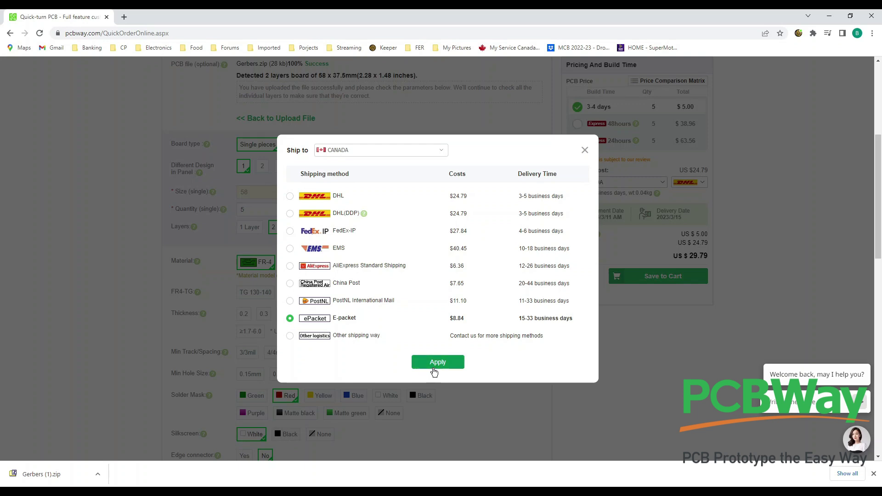
pyautogui.click(432, 365)
pyautogui.scroll(2, 693, 329)
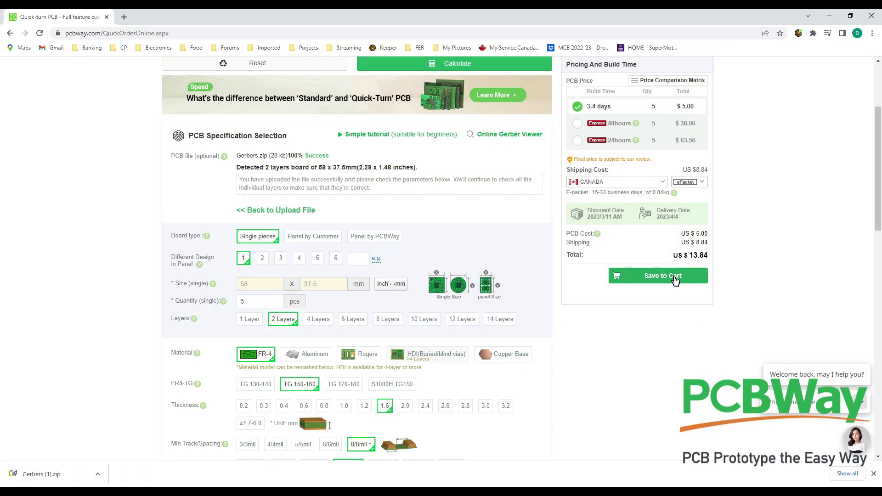
pyautogui.click(674, 277)
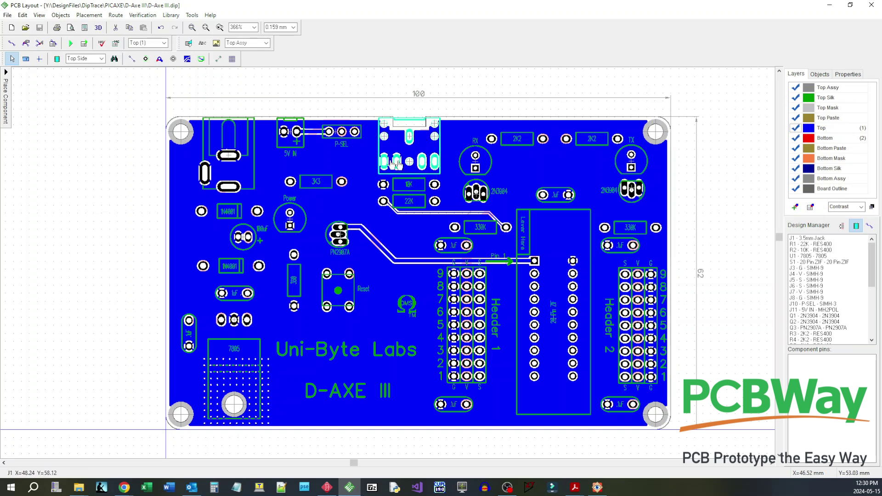
# In DipTrace PCB Layout, examine the D-Axe III board's DC power jack, P-SEL header and Reset switch.
pyautogui.click(223, 162)
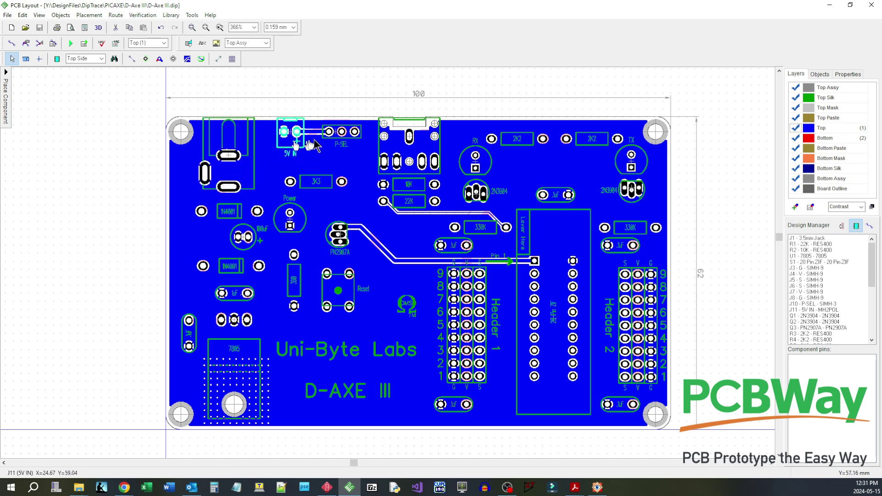
pyautogui.click(353, 140)
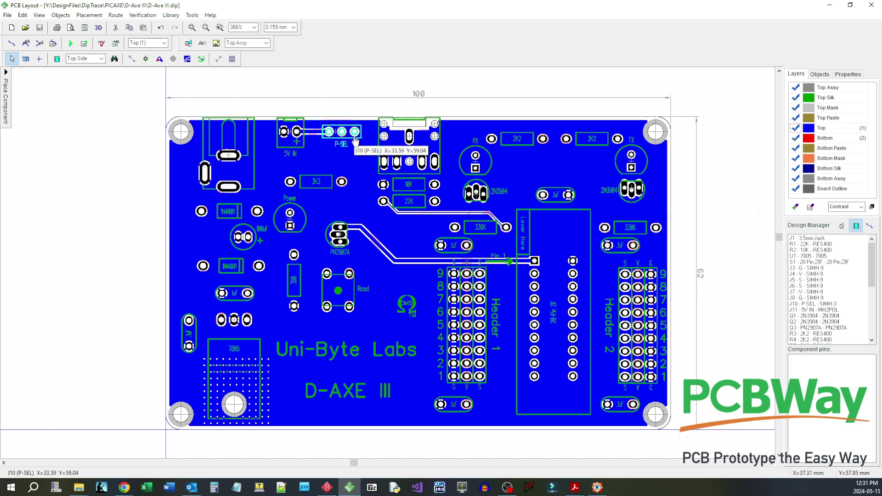
pyautogui.click(348, 298)
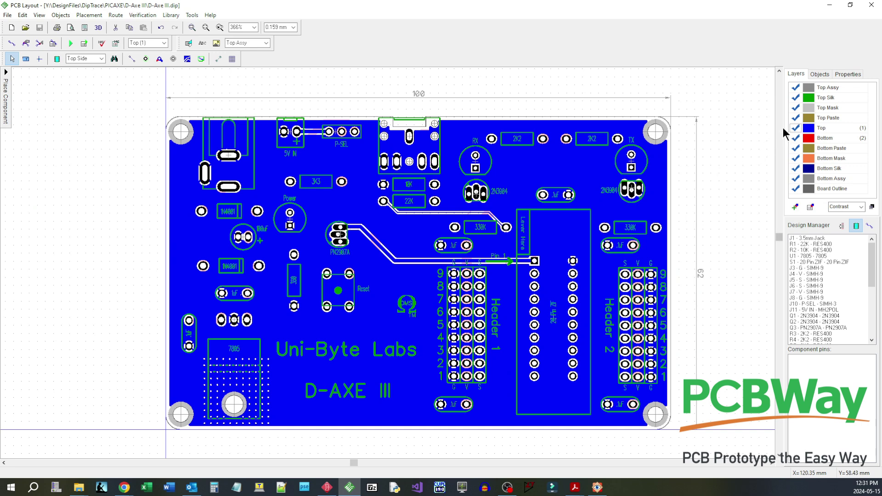
# Hide the Top Assy and Top layers and make Bottom the active layer to inspect the bottom copper.
pyautogui.click(795, 87)
pyautogui.click(795, 128)
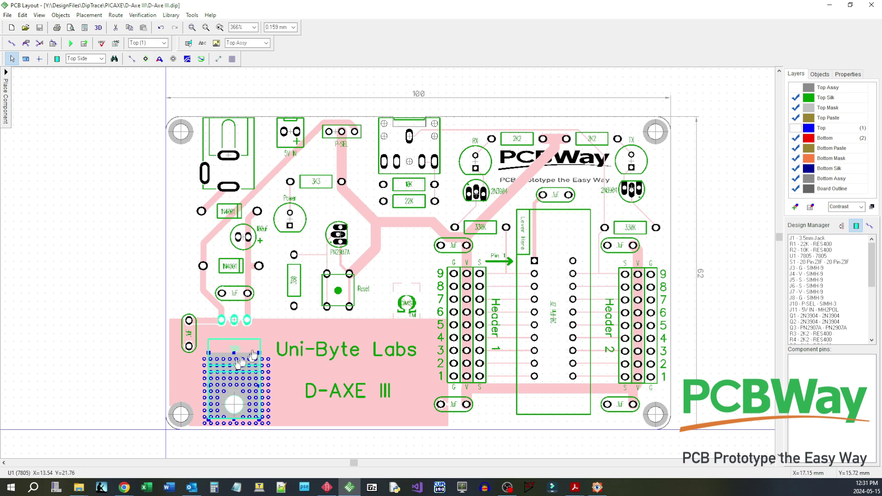
pyautogui.click(795, 128)
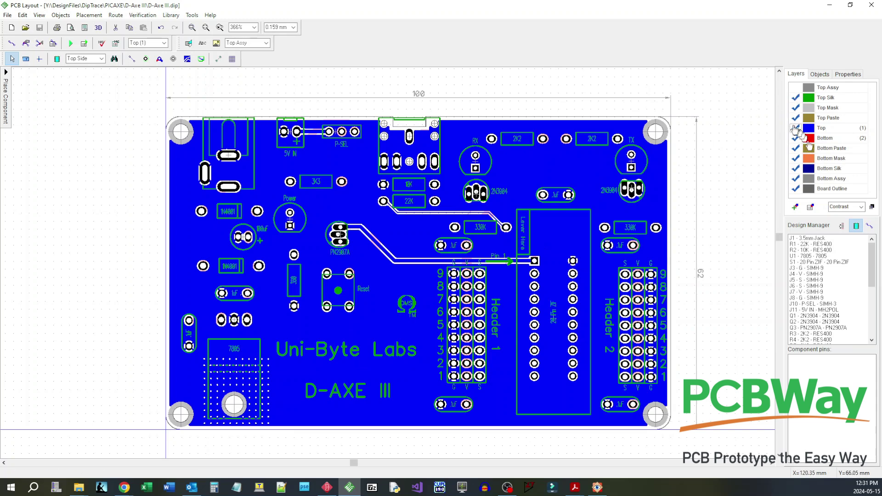
pyautogui.click(795, 129)
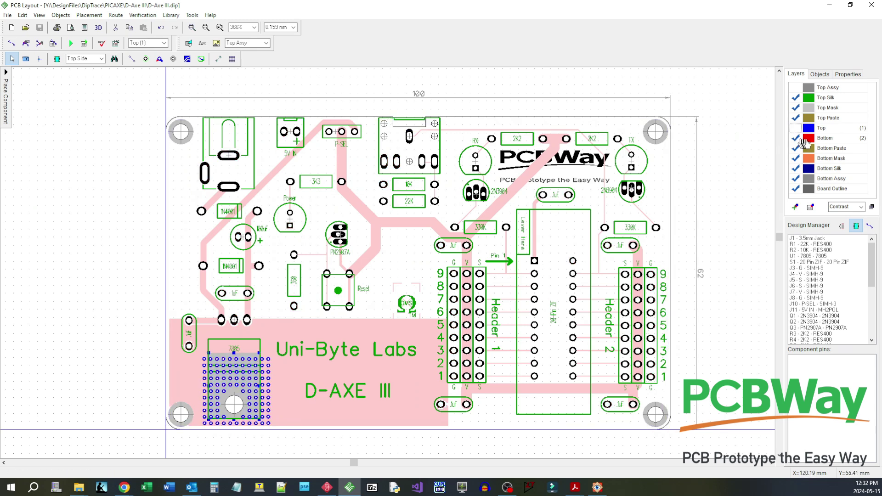
pyautogui.click(823, 138)
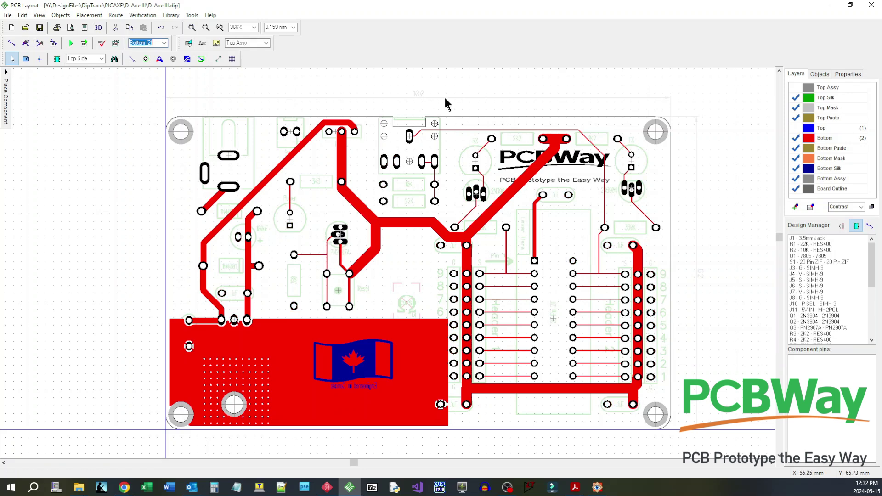
# Show the Top layer again and make Top (1) the active layer.
pyautogui.click(795, 128)
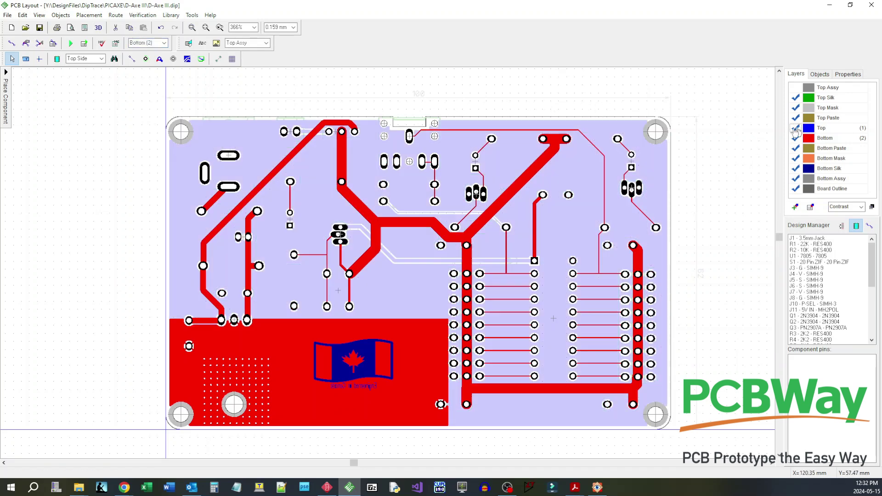
pyautogui.click(164, 43)
pyautogui.click(156, 52)
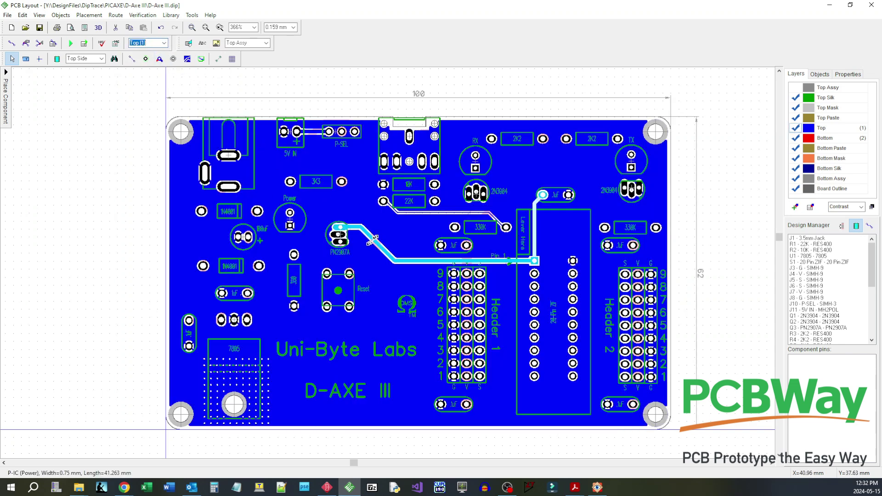